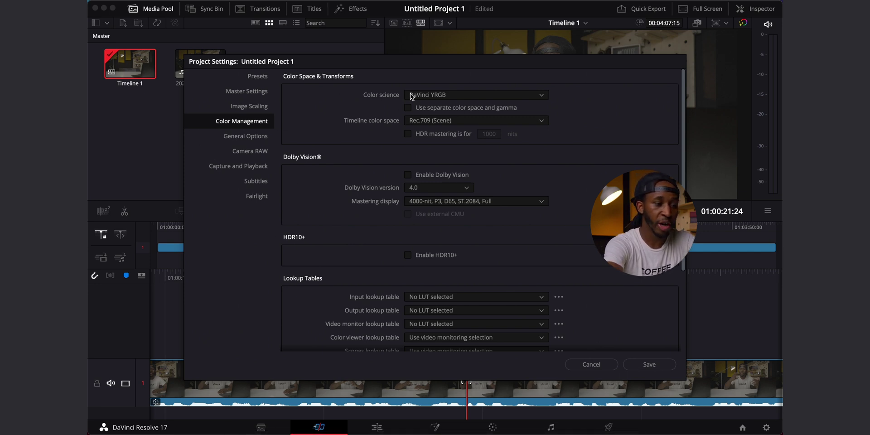
Set colour science to DaVinci YRGB Color Managed, save the settings, and go to the Color page
left_click(437, 96)
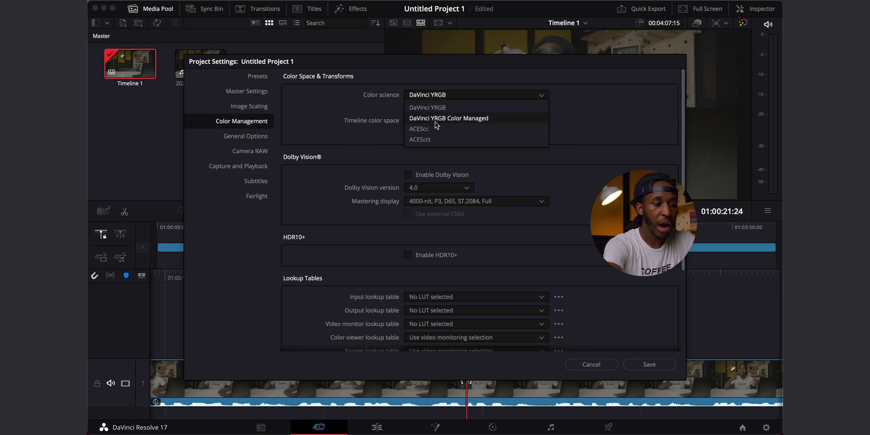
left_click(469, 119)
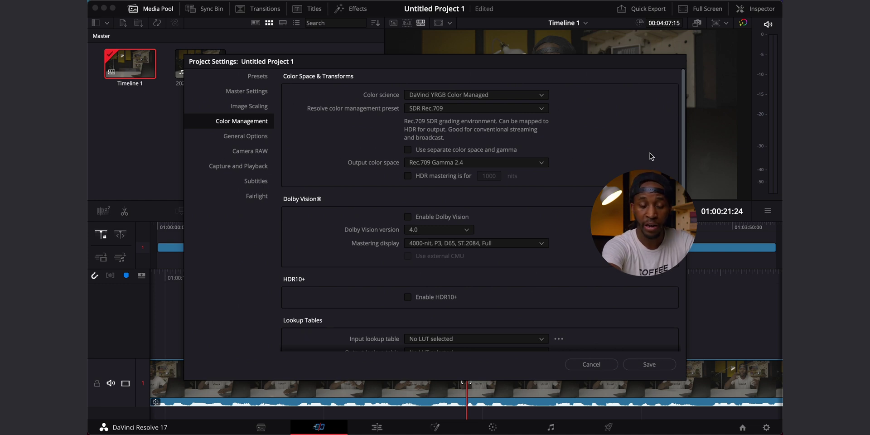
left_click(649, 364)
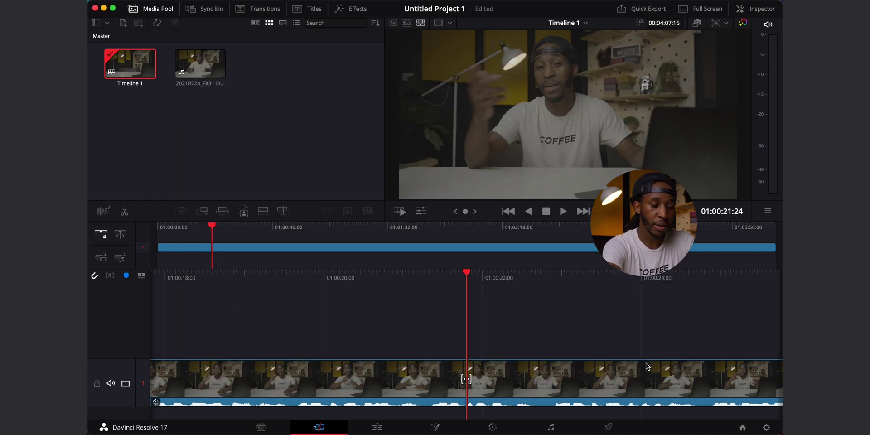
left_click(492, 427)
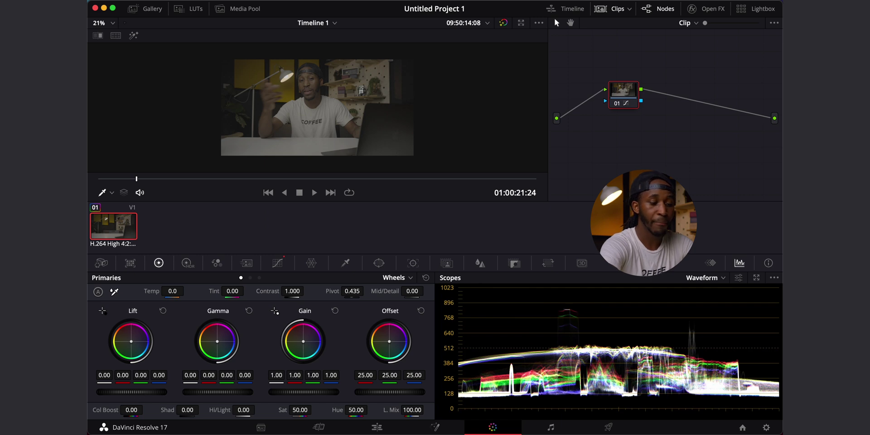
Lower the Lift master wheel to -0.04 and raise the Gain master wheel to 1.46
left_click_drag(131, 391, 123, 391)
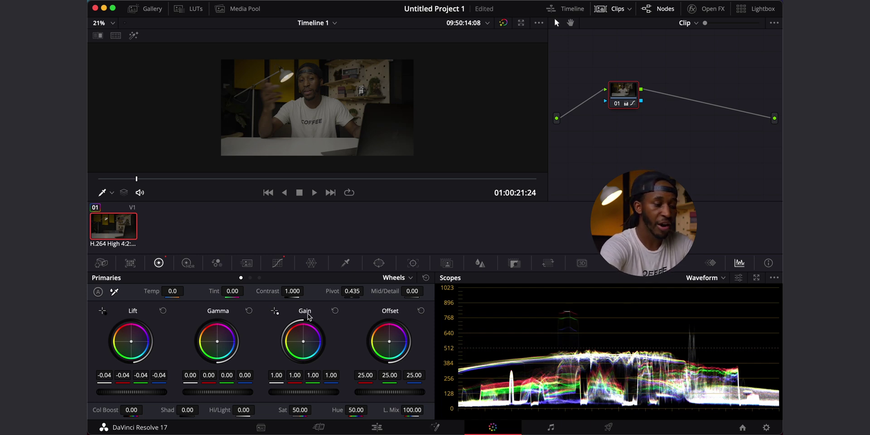
left_click_drag(292, 396, 331, 397)
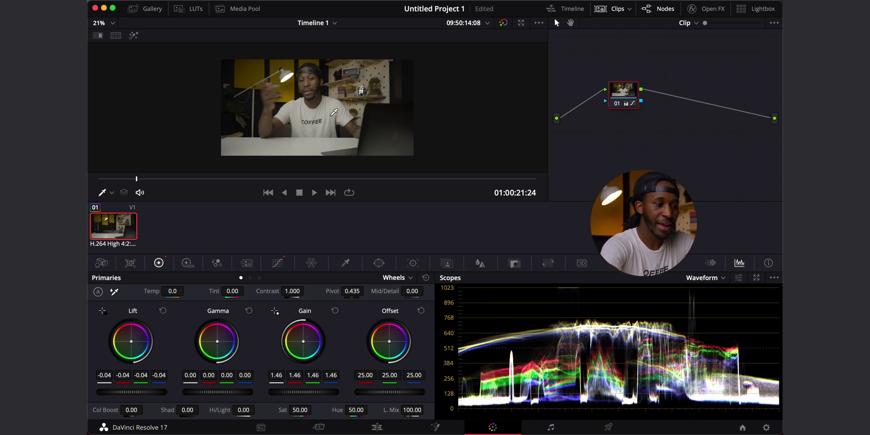
scroll(334, 112, "up", 2)
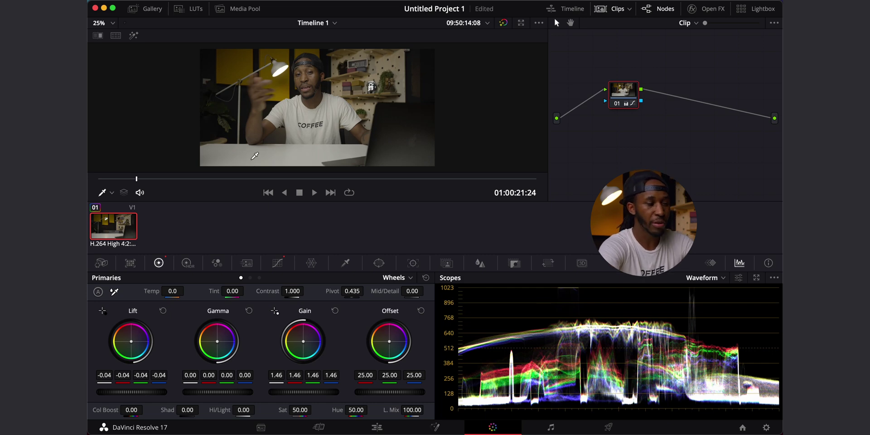
scroll(255, 154, "up", 2)
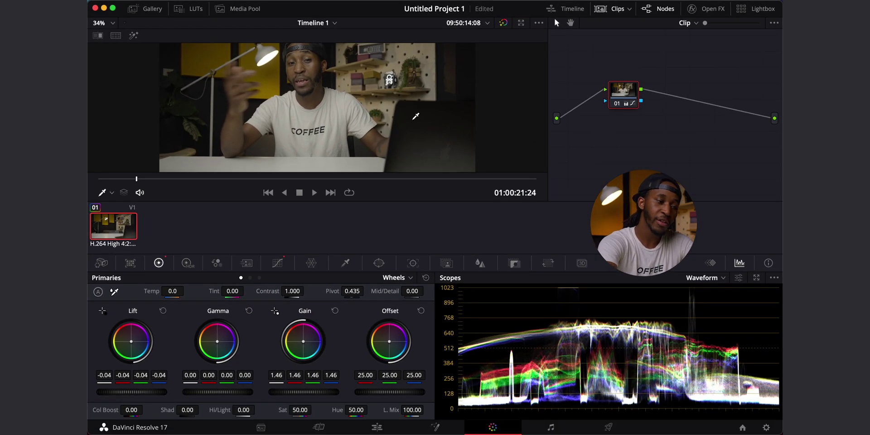
scroll(416, 116, "down", 2)
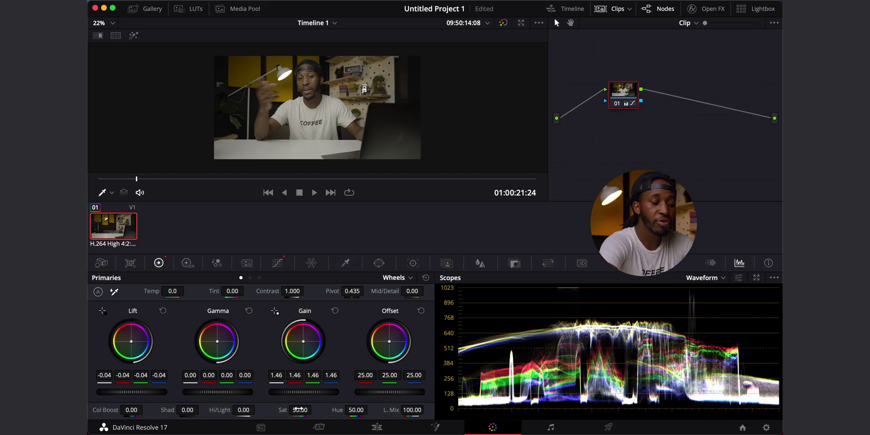
Set Saturation to 80 and Col Boost to 10
left_click(298, 409)
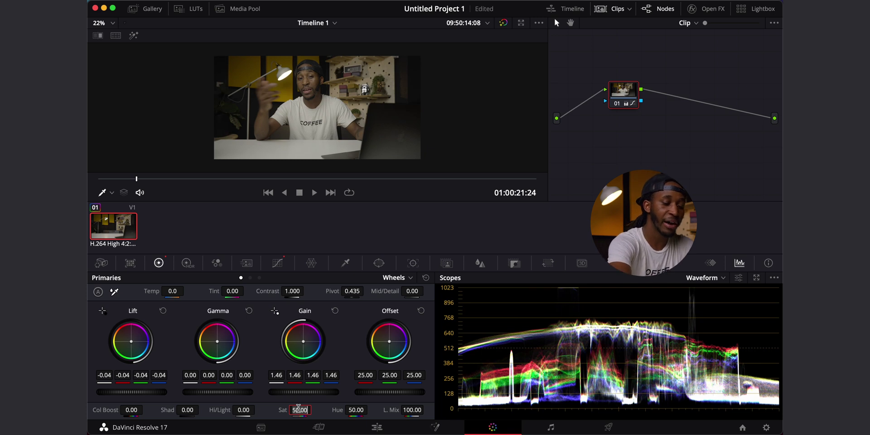
key("Return")
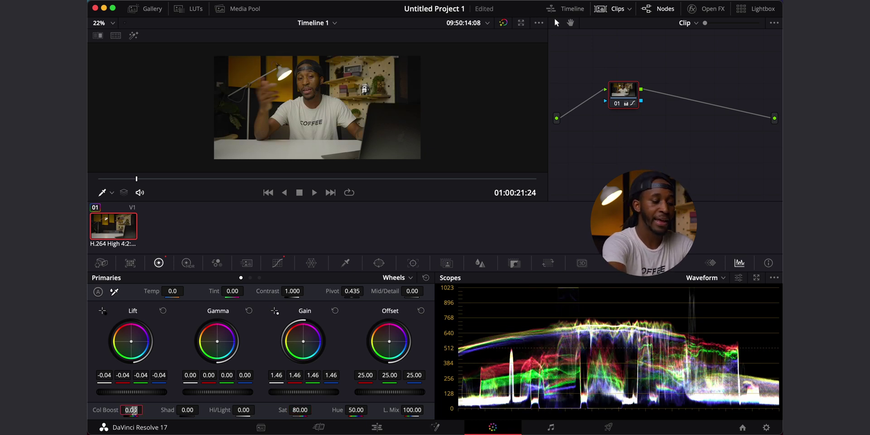
left_click(133, 410)
type("10")
key("Return")
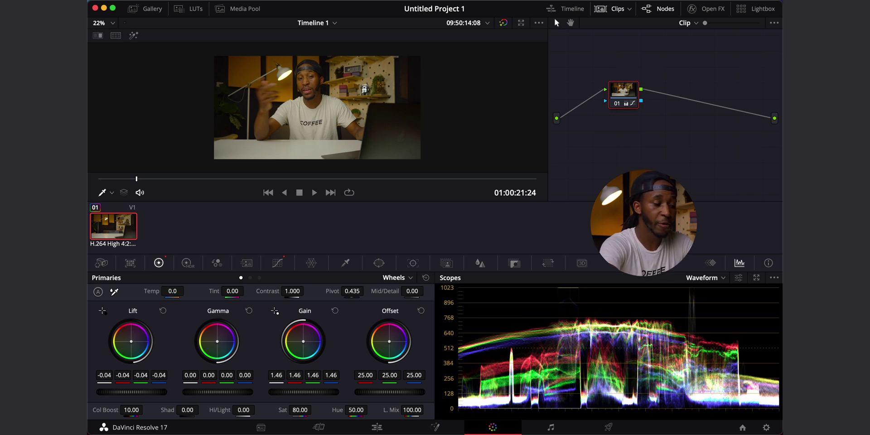
Adjust the white balance to Temp -390 and Tint 17
mouse_move(172, 290)
left_mouse_down()
mouse_move(126, 290)
mouse_move(190, 290)
mouse_move(168, 290)
left_mouse_up()
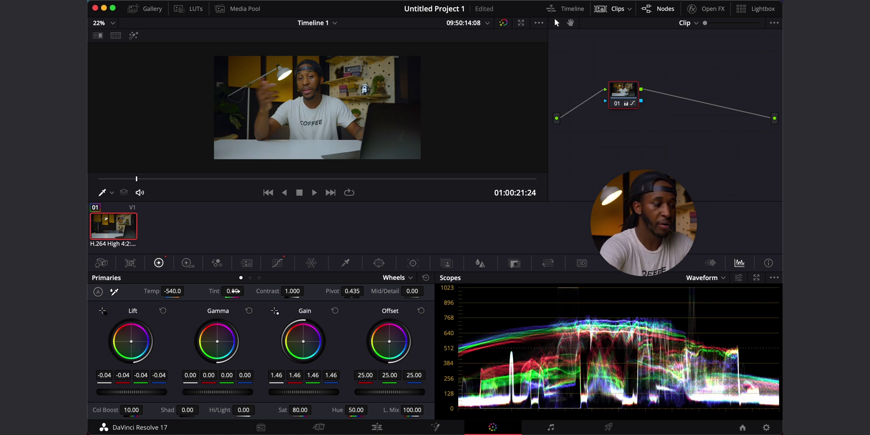
left_click_drag(232, 291, 246, 291)
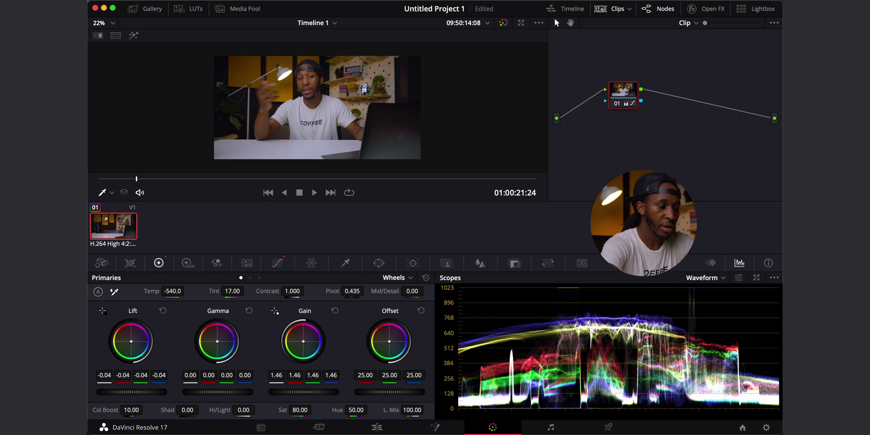
left_click_drag(172, 291, 190, 291)
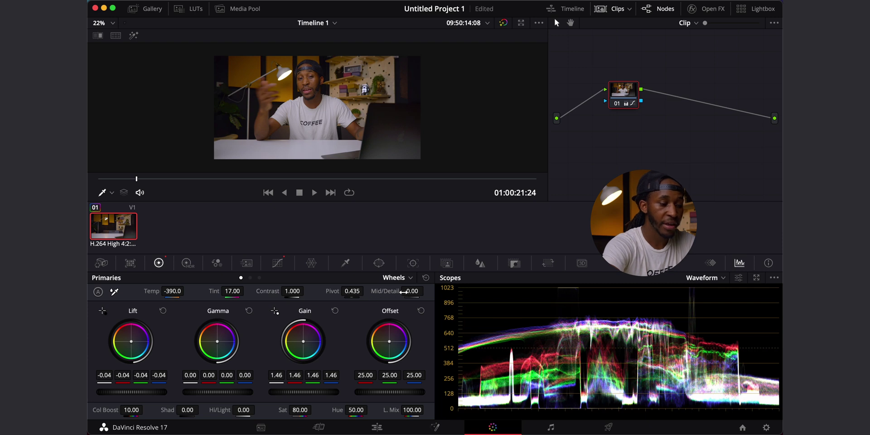
left_click(410, 291)
type("40")
key("Return")
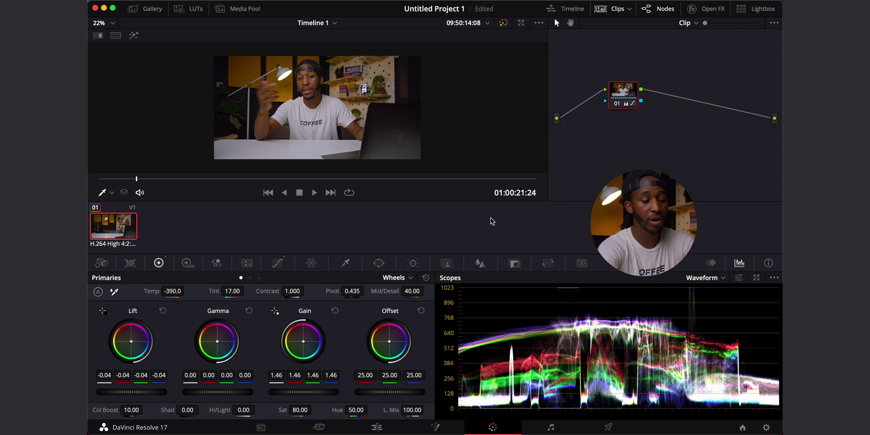
key("super+s")
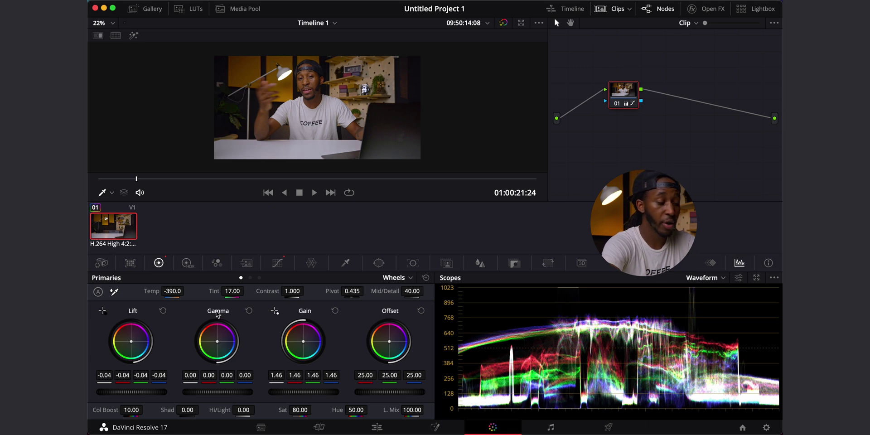
left_click_drag(217, 392, 207, 392)
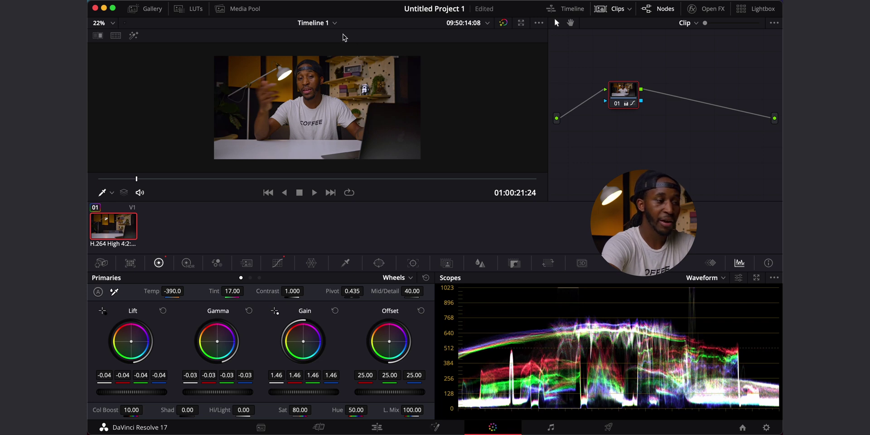
scroll(314, 96, "up", 5)
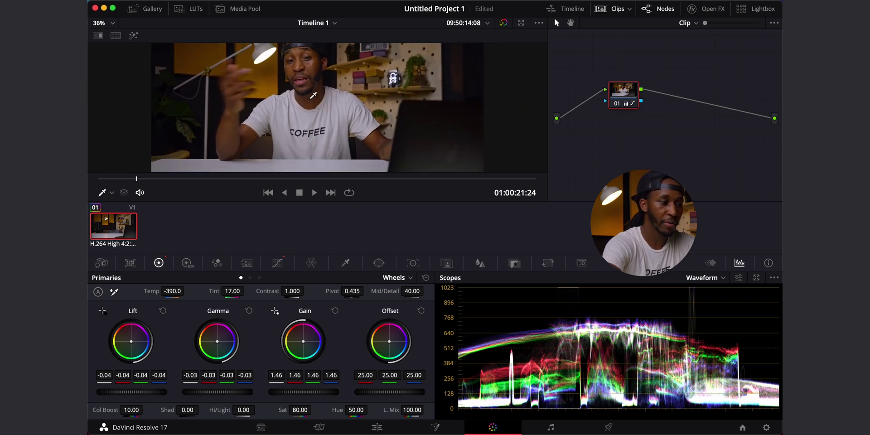
scroll(313, 96, "down", 5)
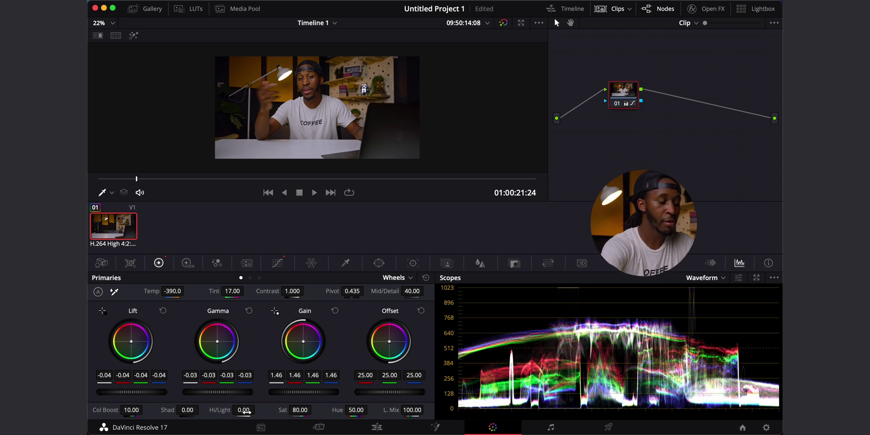
left_click_drag(246, 412, 262, 410)
In Primaries, cool Temp to -510 and raise Contrast to 1.094
scroll(322, 79, "up", 5)
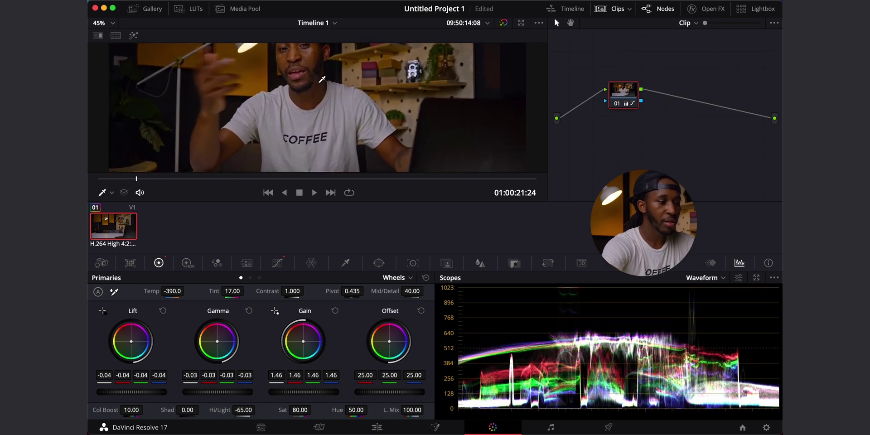
scroll(322, 79, "down", 3)
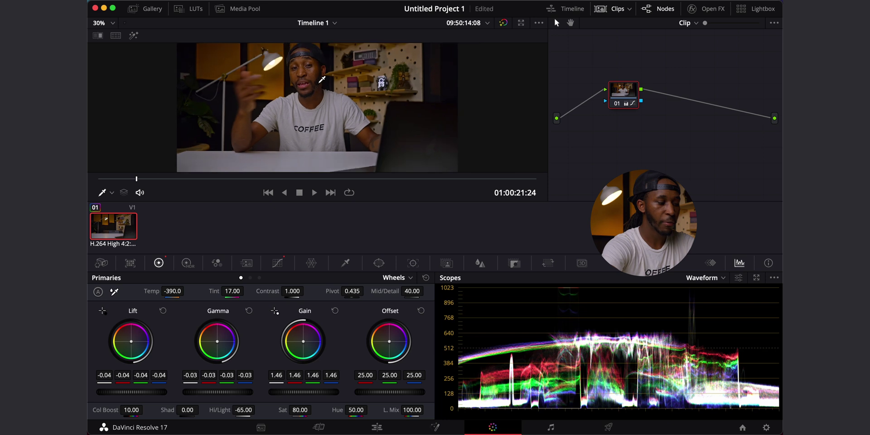
scroll(322, 79, "down", 1)
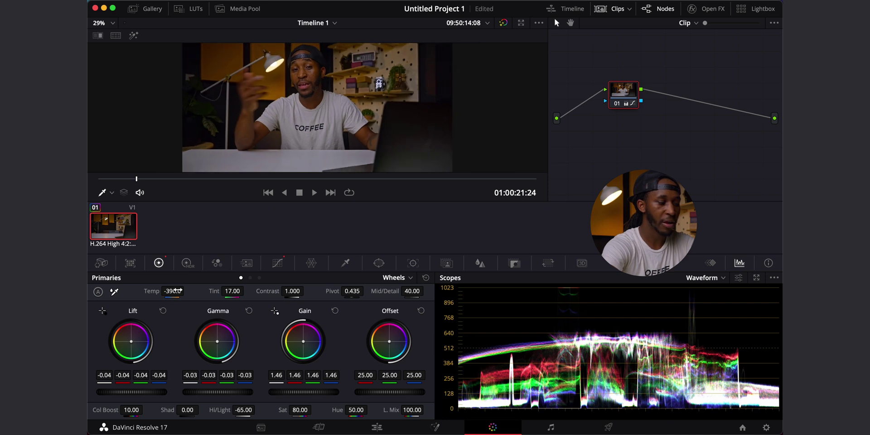
left_click_drag(176, 290, 187, 291)
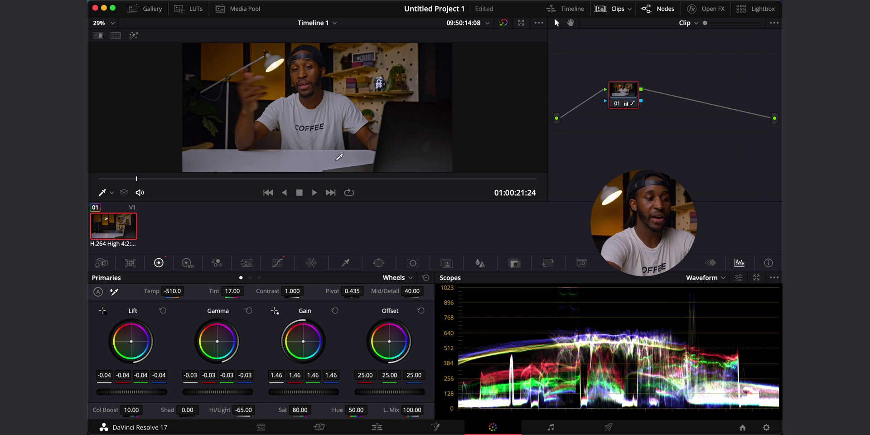
scroll(237, 103, "down", 3)
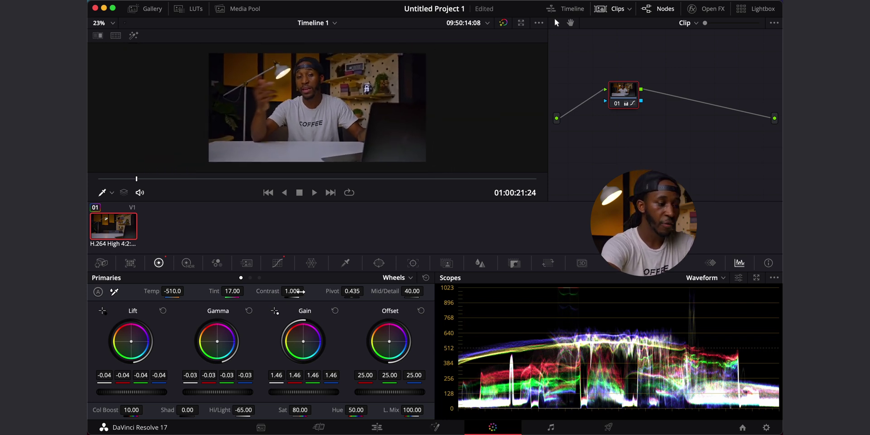
left_click_drag(292, 290, 307, 290)
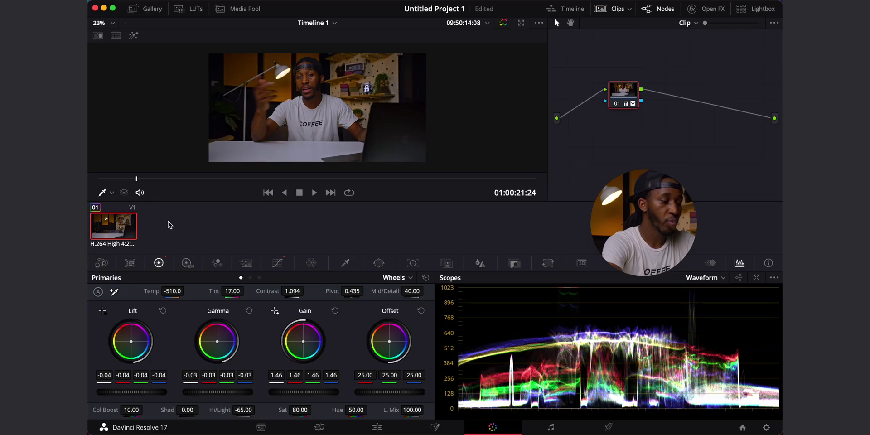
Generate a 33 Point Cube LUT from the clip's grade and save it to the Desktop
right_click(122, 231)
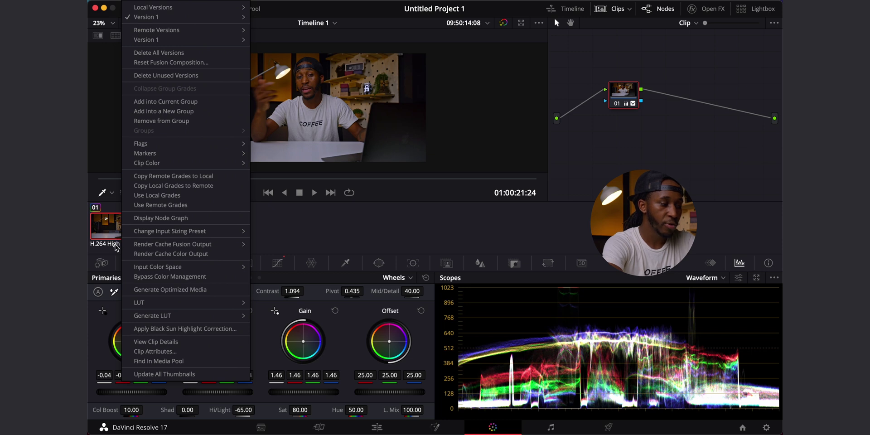
mouse_move(161, 318)
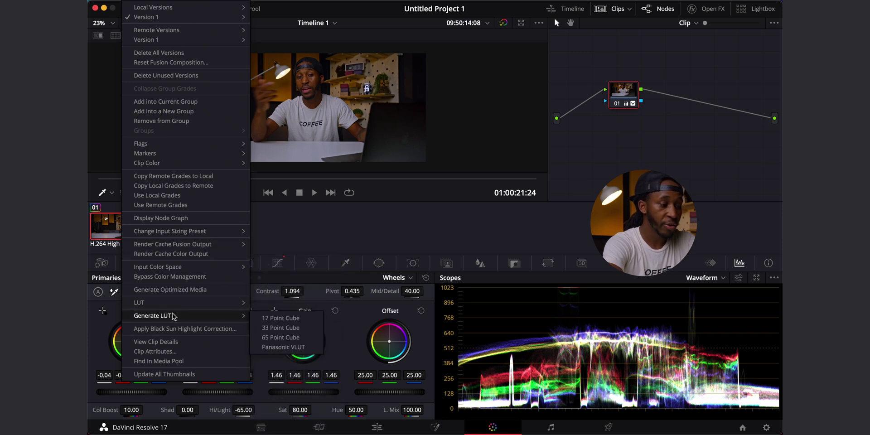
left_click(283, 330)
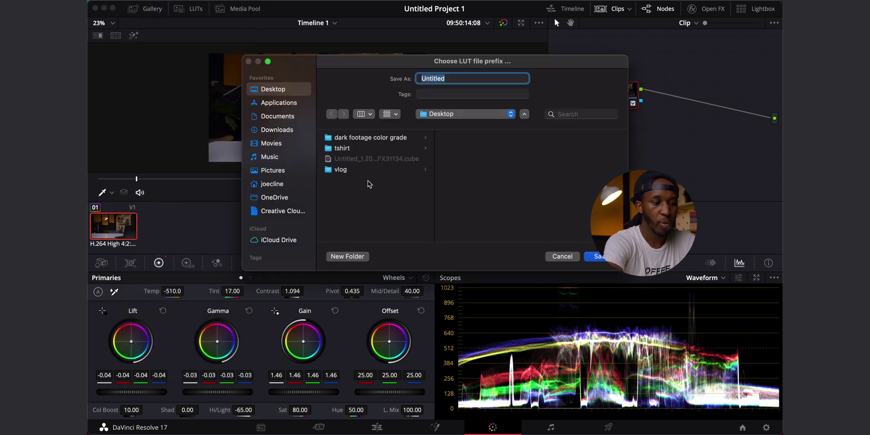
key("Return")
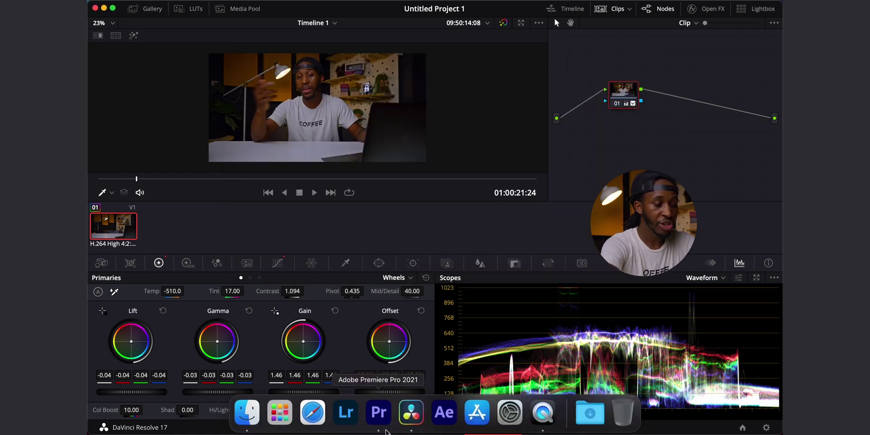
In Premiere Pro, load slog3_1.20210724_FX31134.cube as the Lumetri Creative Look
left_click(362, 412)
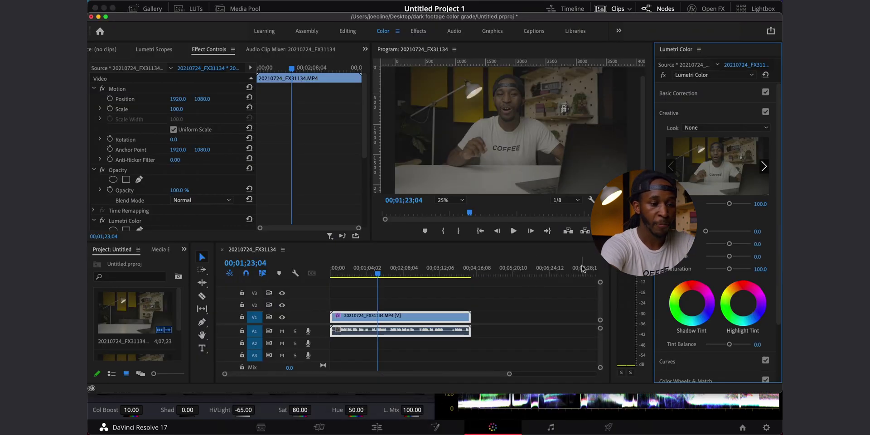
left_click(723, 134)
left_click(718, 159)
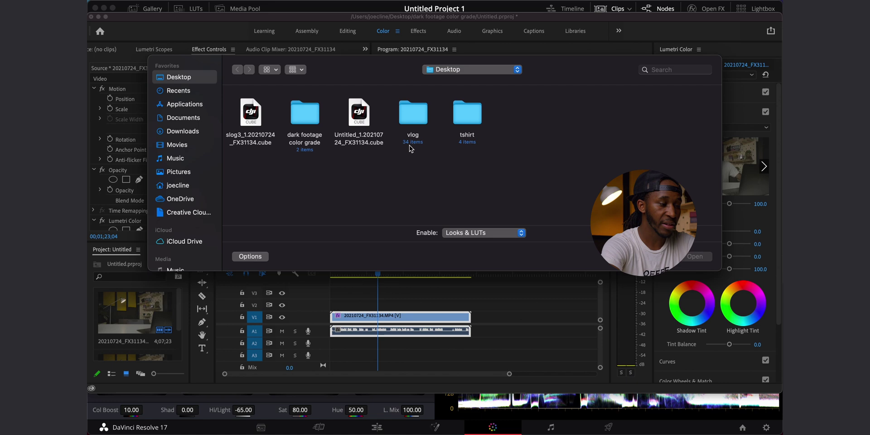
left_click(252, 117)
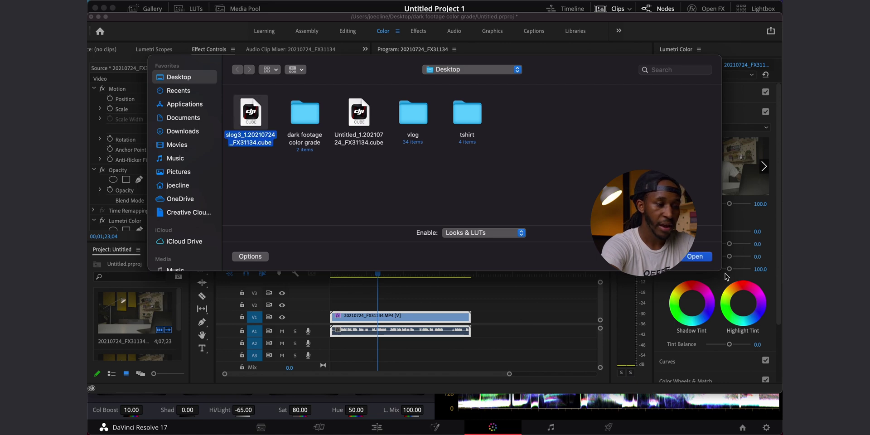
left_click(702, 258)
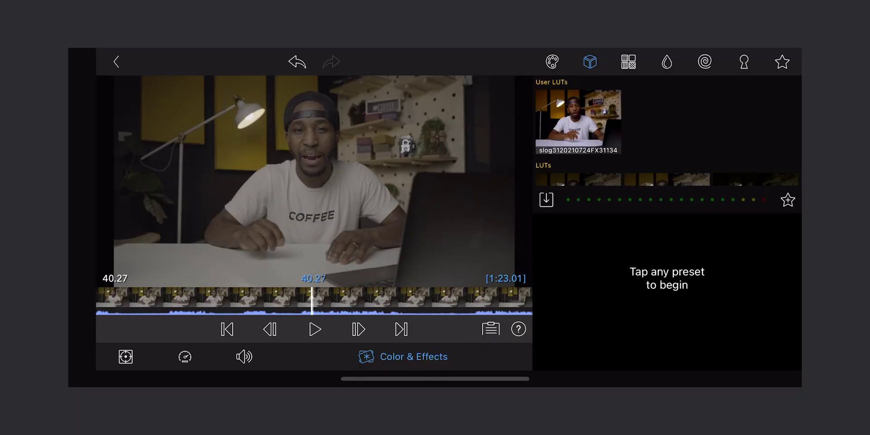
Apply the slog3 user LUT in LumaFusion and scrub forward to preview the graded footage
left_click(578, 120)
left_click_drag(311, 299, 354, 299)
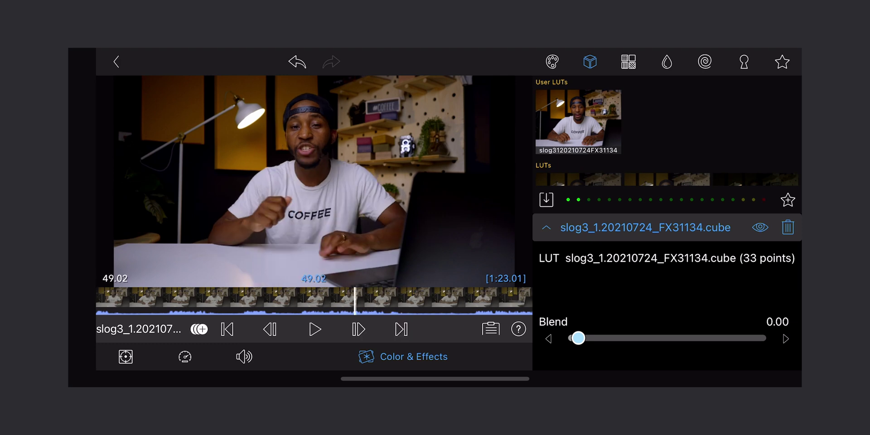